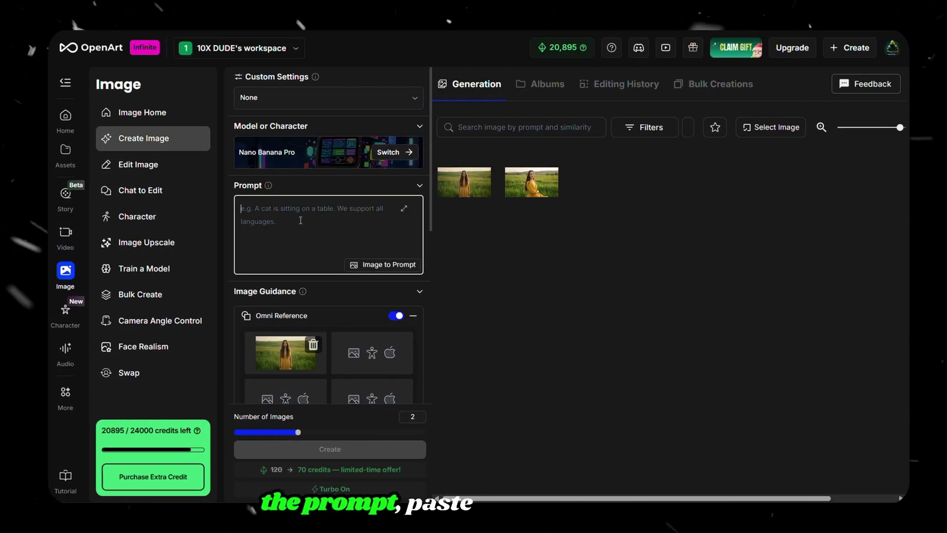
# - Paste the prompt opening 'create a 3 by 3 grid of this image showing' into the Prompt box
pyautogui.write('create a 3 by 3 grid of this image showing')
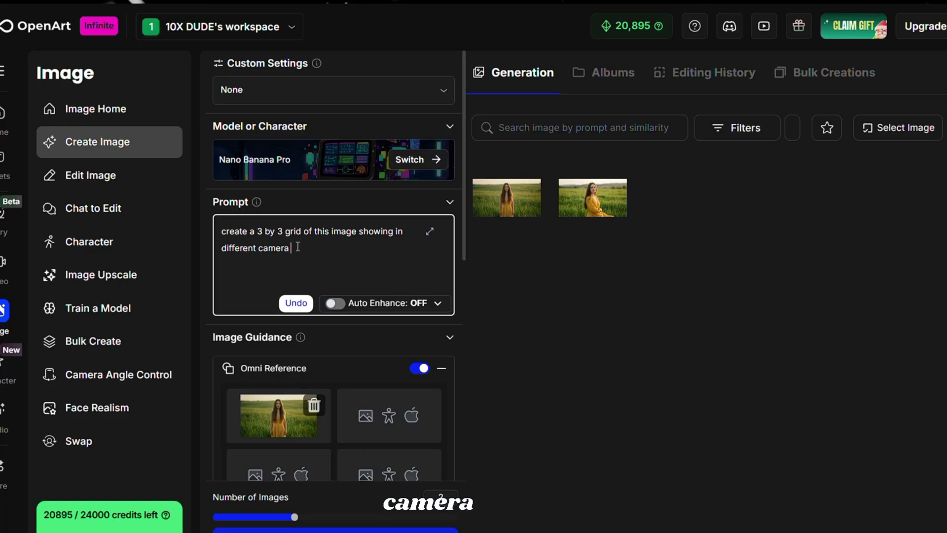
# - Generate Widescreen 16:9, 2K camera-angle grids and browse the resulting images
pyautogui.scroll(-10, 297, 246)
pyautogui.click(317, 336)
pyautogui.click(296, 370)
pyautogui.click(359, 424)
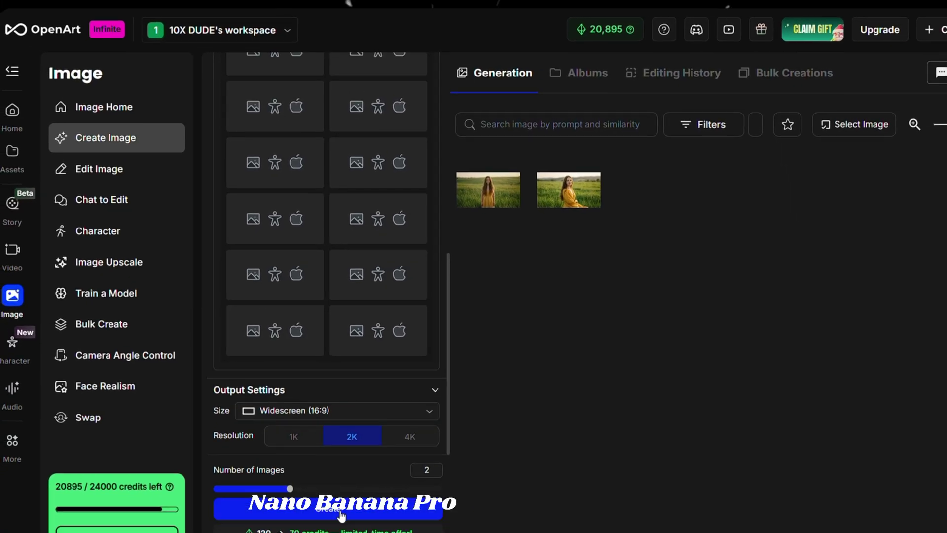
pyautogui.click(327, 519)
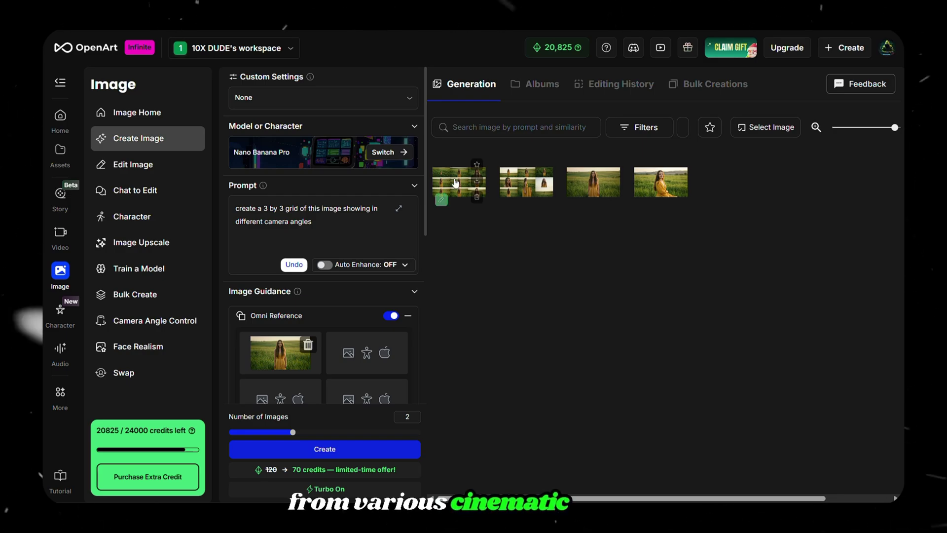
pyautogui.click(455, 183)
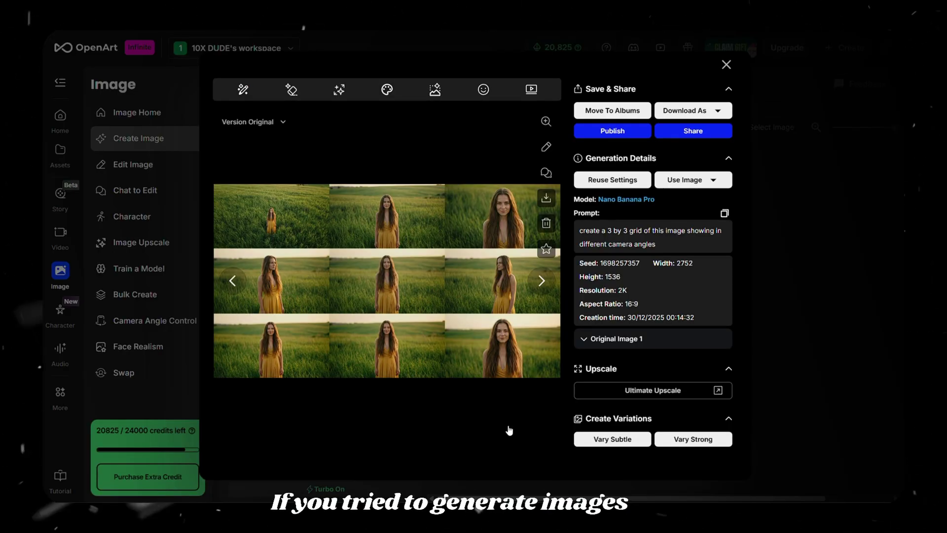
pyautogui.press('Right')
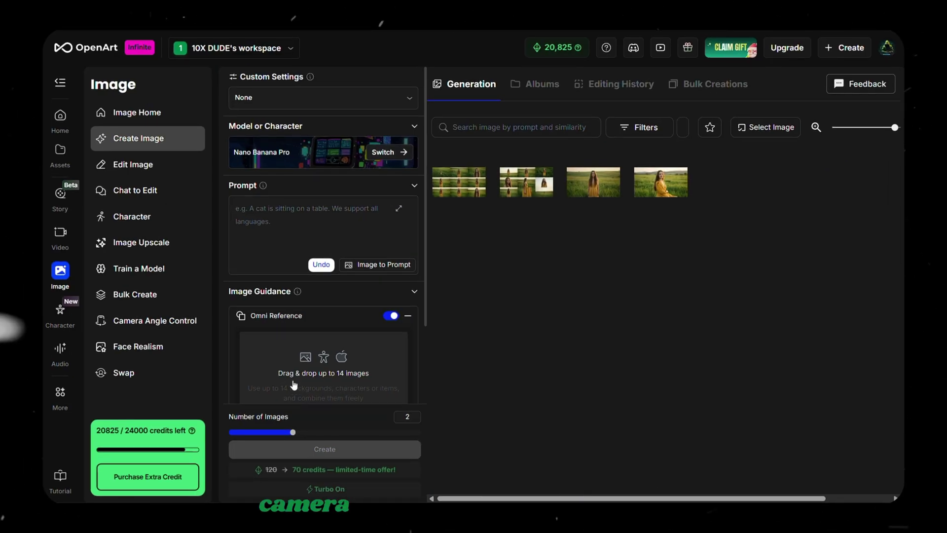
# - Set the field photo from Generation history as the Omni Reference image
pyautogui.click(298, 356)
pyautogui.click(329, 380)
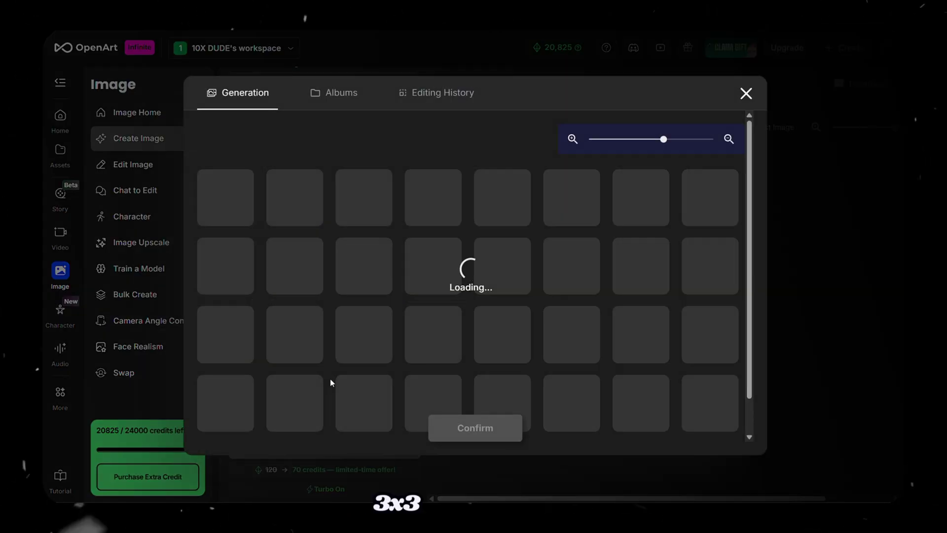
pyautogui.click(360, 212)
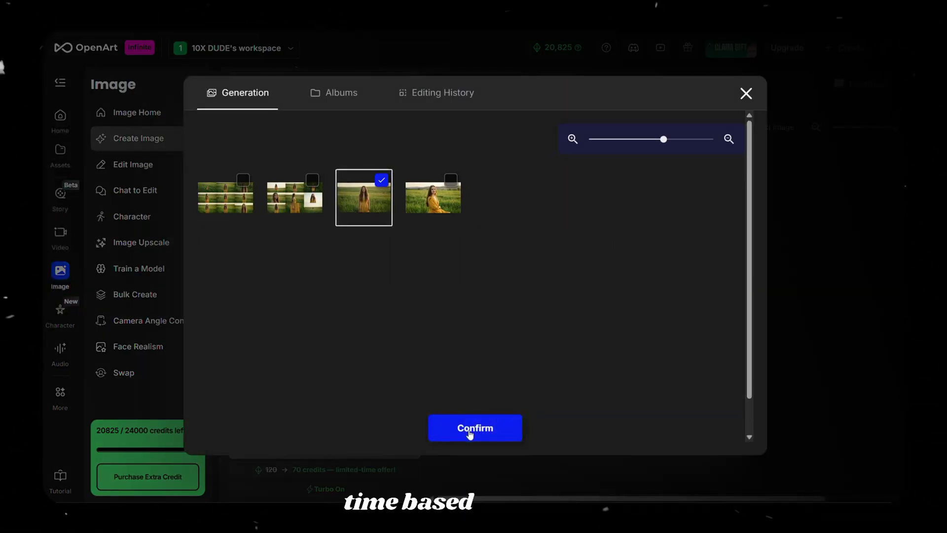
pyautogui.click(469, 429)
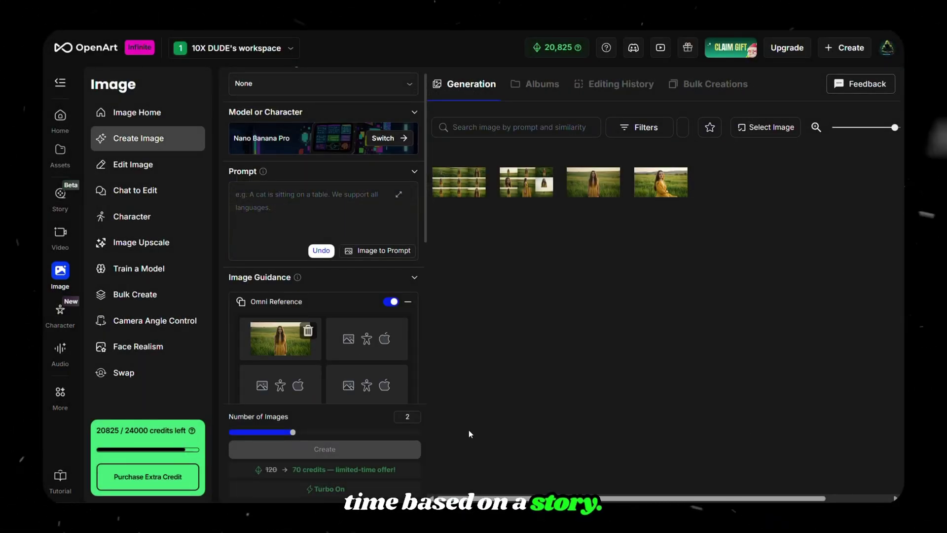
# - Paste the coffee-buying storyboard prompt and generate at Widescreen 16:9
pyautogui.click(399, 195)
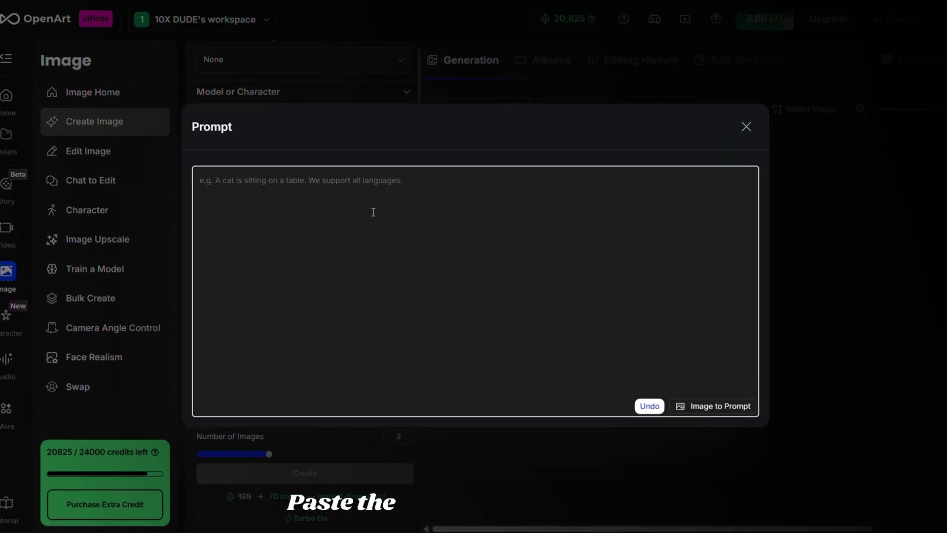
pyautogui.write('create a 3 by 3 grid of this image showing a story board of')
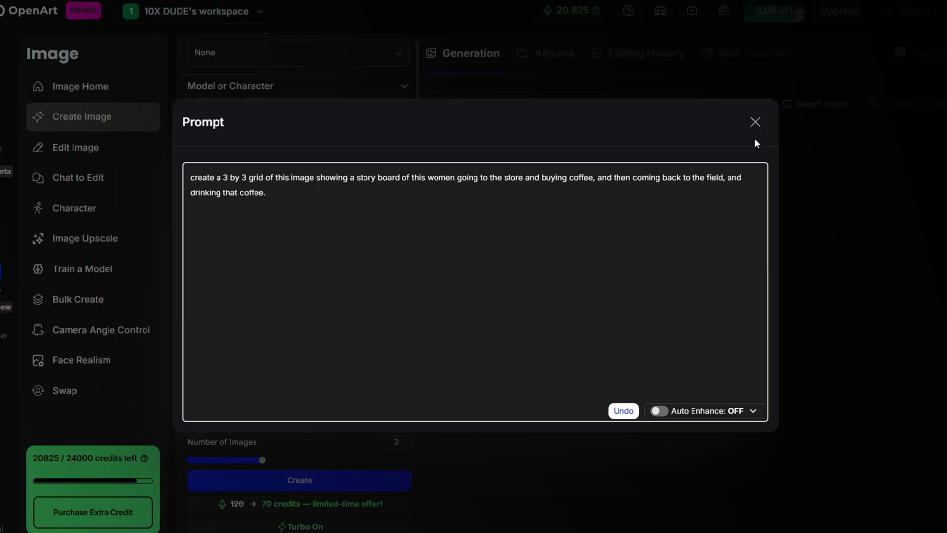
pyautogui.click(755, 122)
pyautogui.scroll(-10, 308, 327)
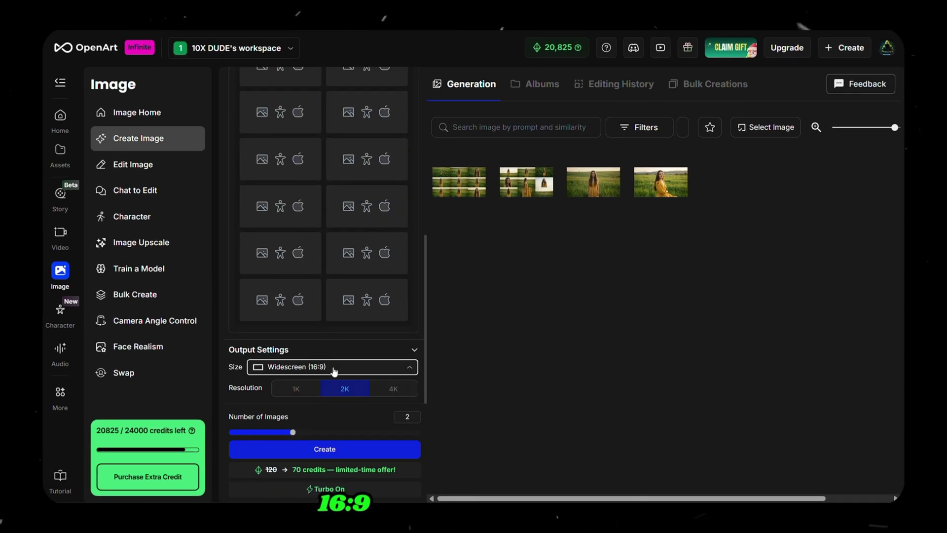
pyautogui.click(310, 324)
pyautogui.click(321, 450)
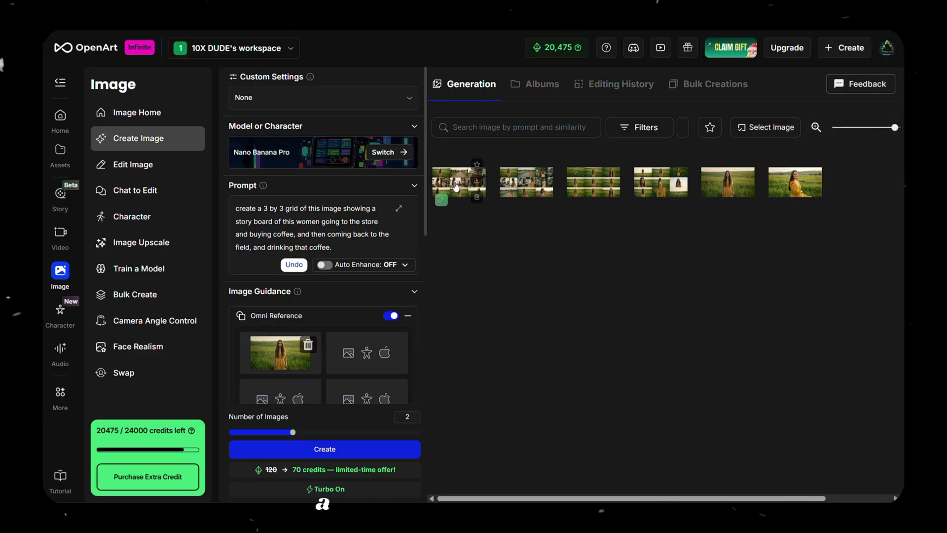
# - Save the coffee storyboard grid image to the all files folder on the Desktop
pyautogui.click(462, 181)
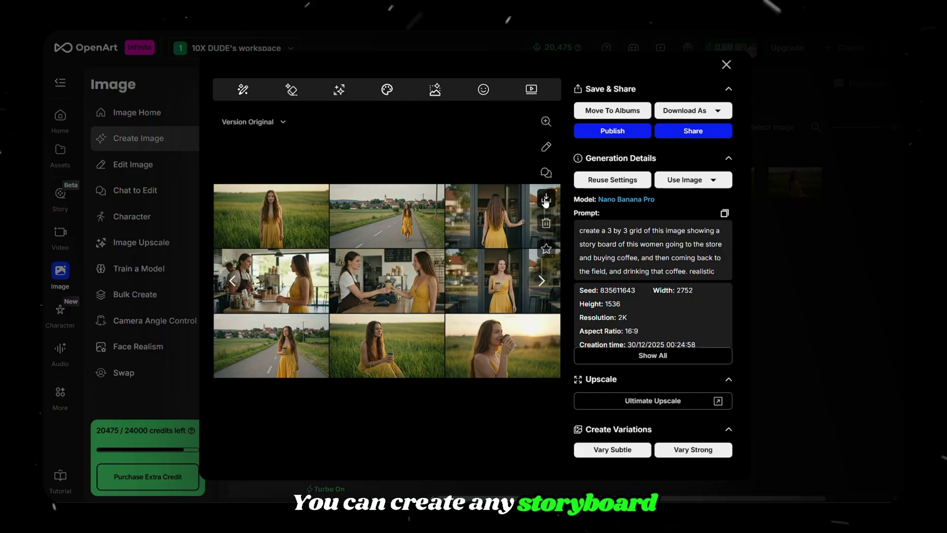
pyautogui.click(545, 199)
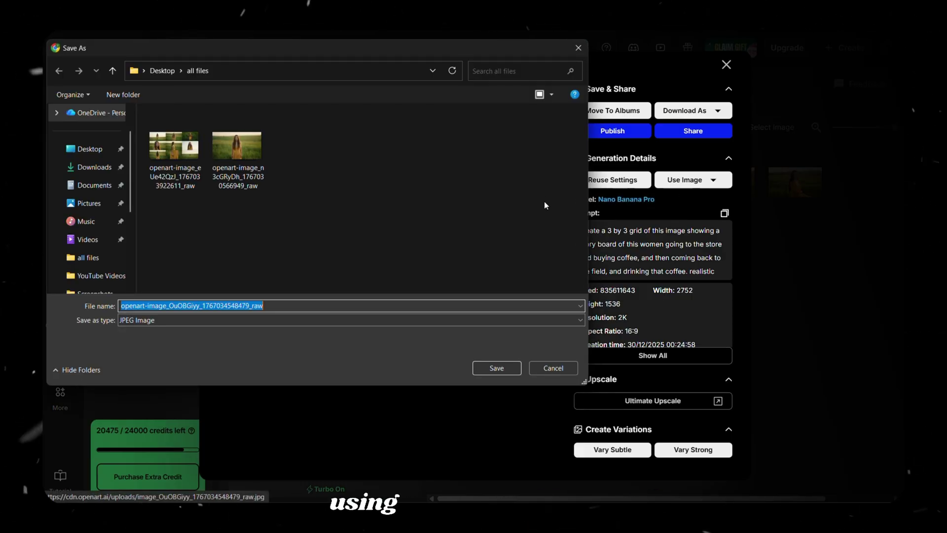
pyautogui.press('Return')
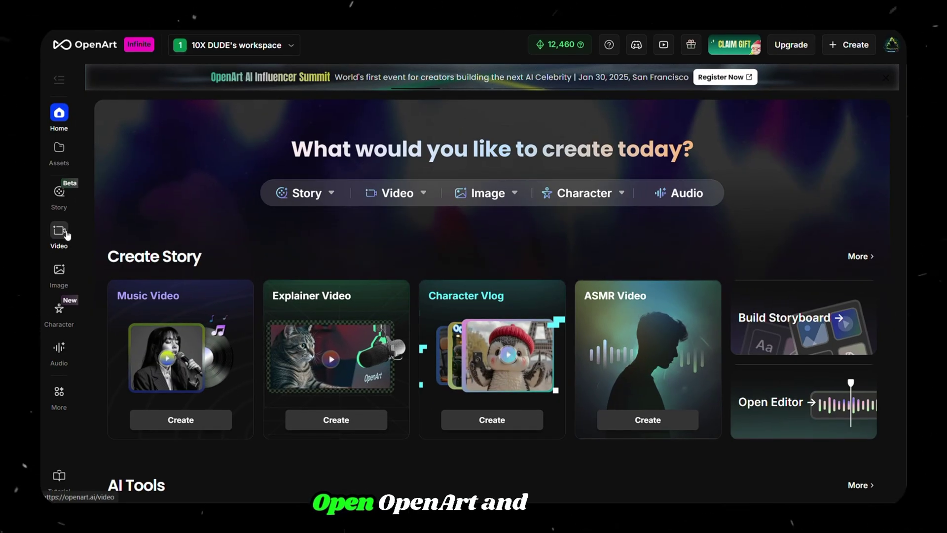
# - In Video > Image to Video, use the coffee storyboard grid as the start image
pyautogui.click(67, 232)
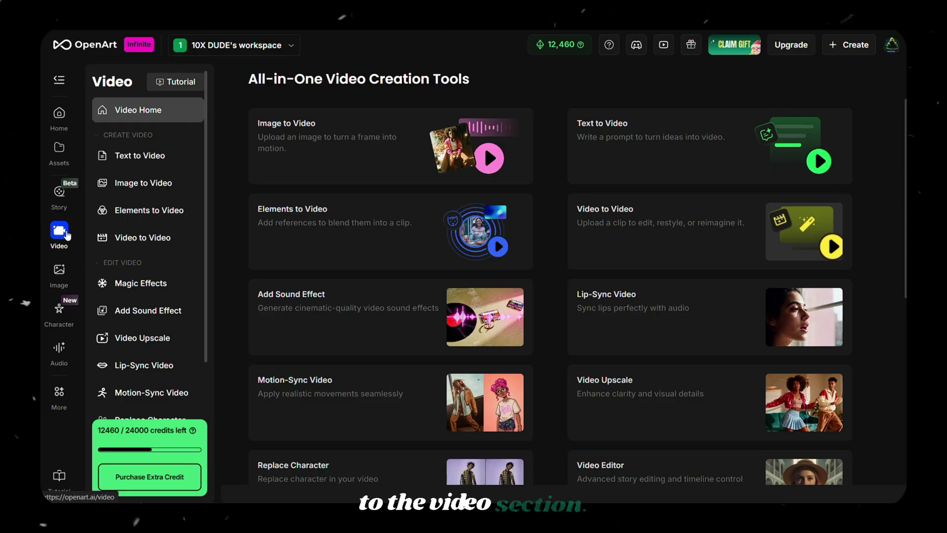
pyautogui.click(394, 146)
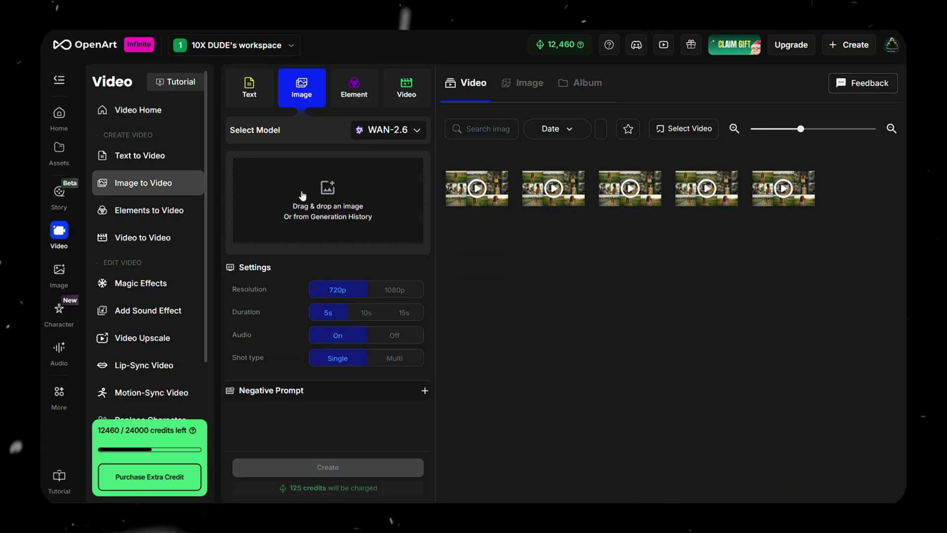
pyautogui.click(325, 188)
pyautogui.click(323, 218)
pyautogui.click(303, 209)
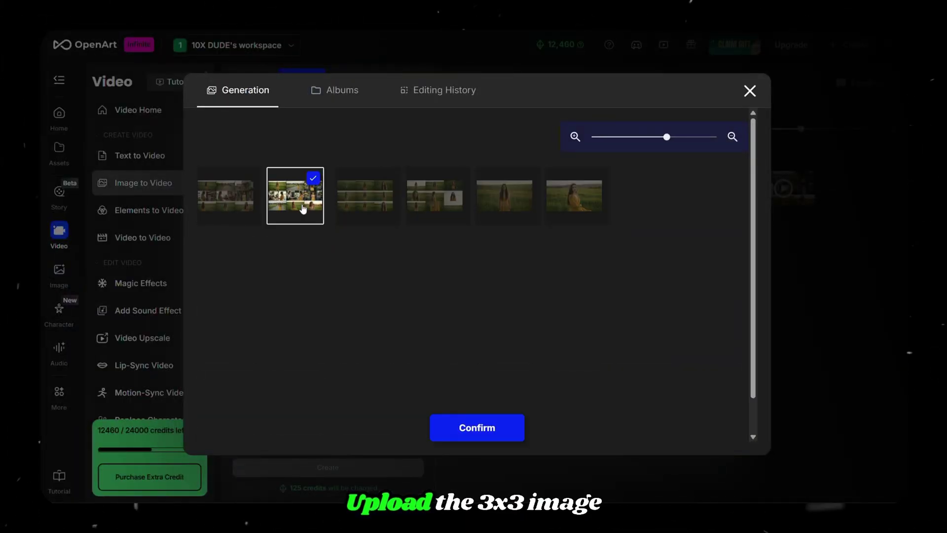
pyautogui.click(477, 428)
# - Generate a Veo3 video at 1080p, 16:9, Normal mode, 6 seconds
pyautogui.click(380, 127)
pyautogui.scroll(-2, 436, 259)
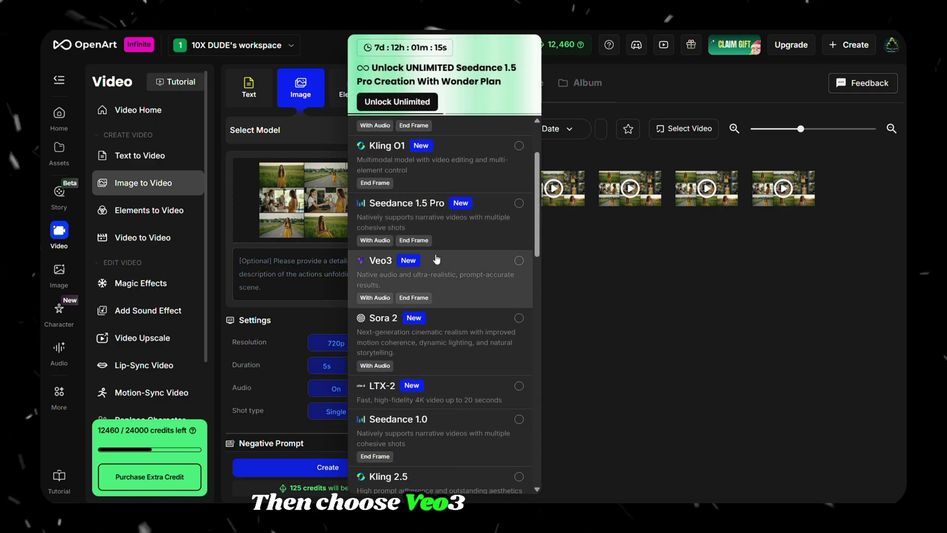
pyautogui.click(429, 267)
pyautogui.click(281, 306)
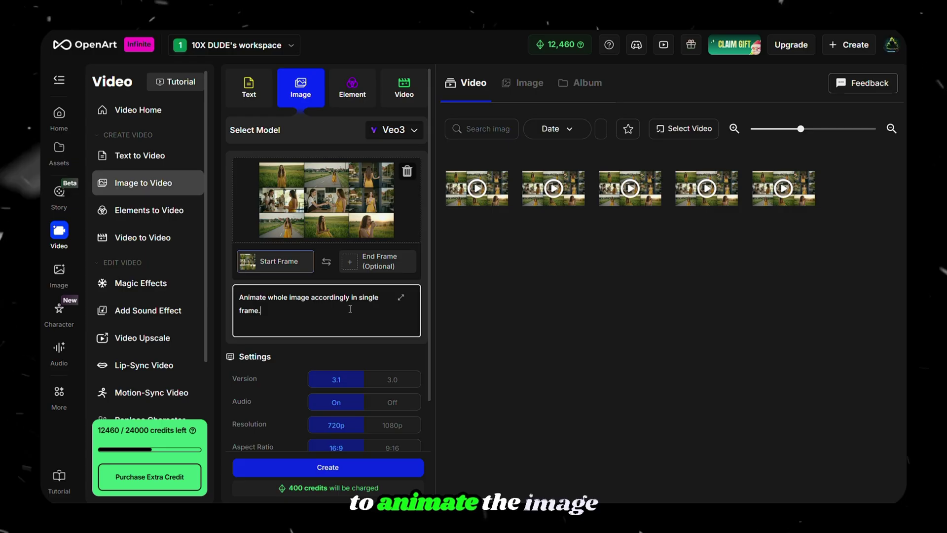
pyautogui.scroll(-1, 395, 343)
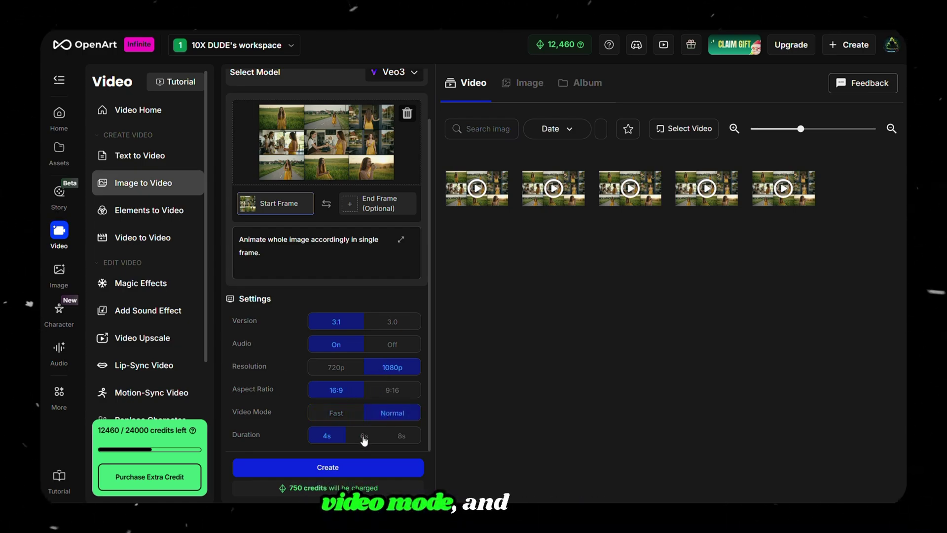
pyautogui.click(358, 468)
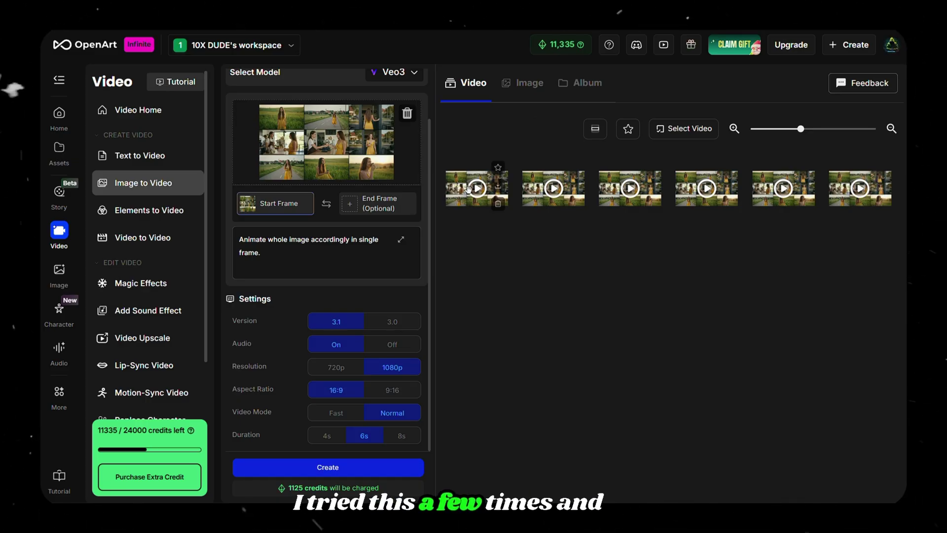
# - Play the first Veo3 video made from the whole storyboard grid
pyautogui.click(472, 185)
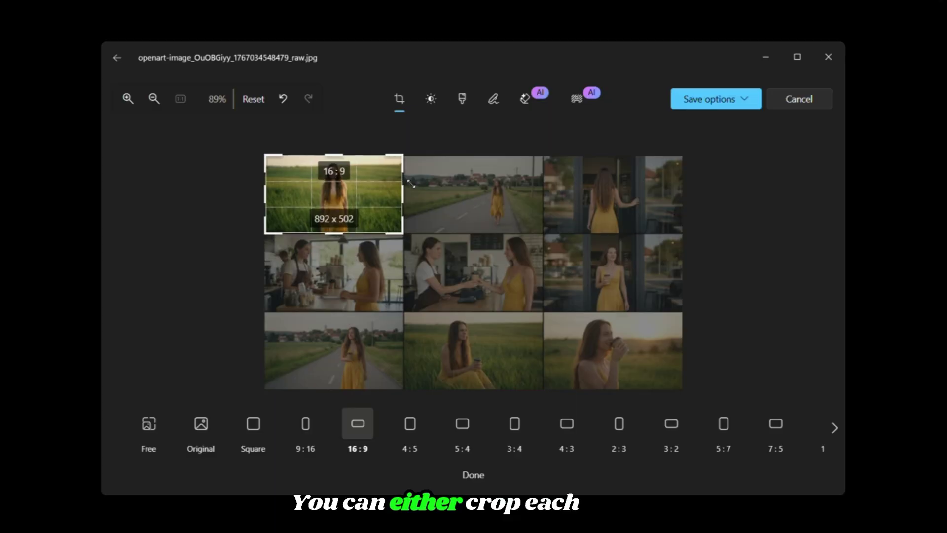
# - Crop the top-left 16:9 shot, upscale the road frame, and add the grid as reference
pyautogui.moveTo(265, 201); pyautogui.dragTo(262, 317)
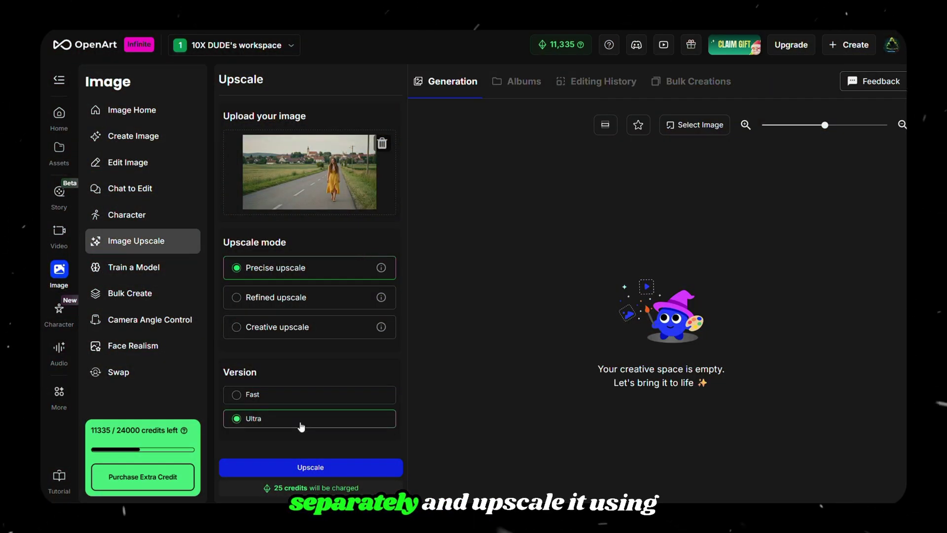
pyautogui.click(310, 467)
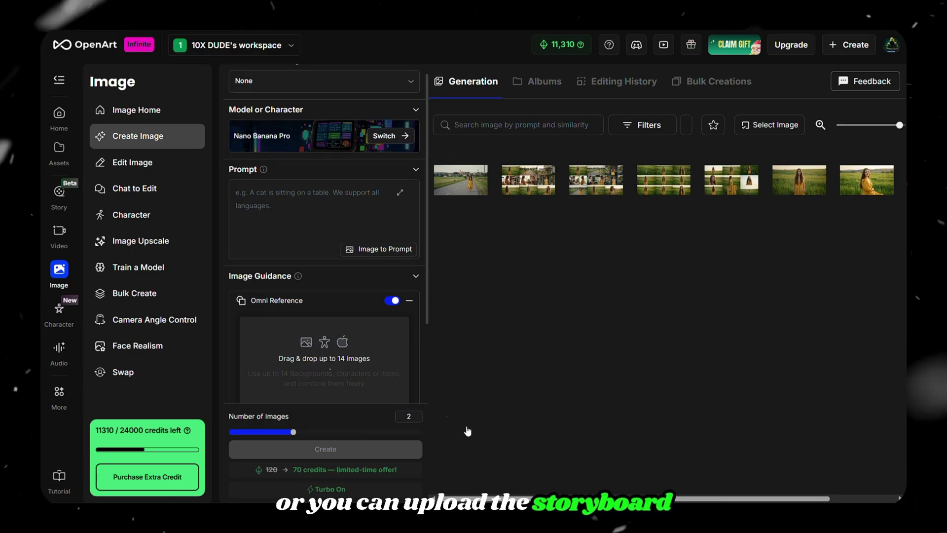
pyautogui.click(261, 190)
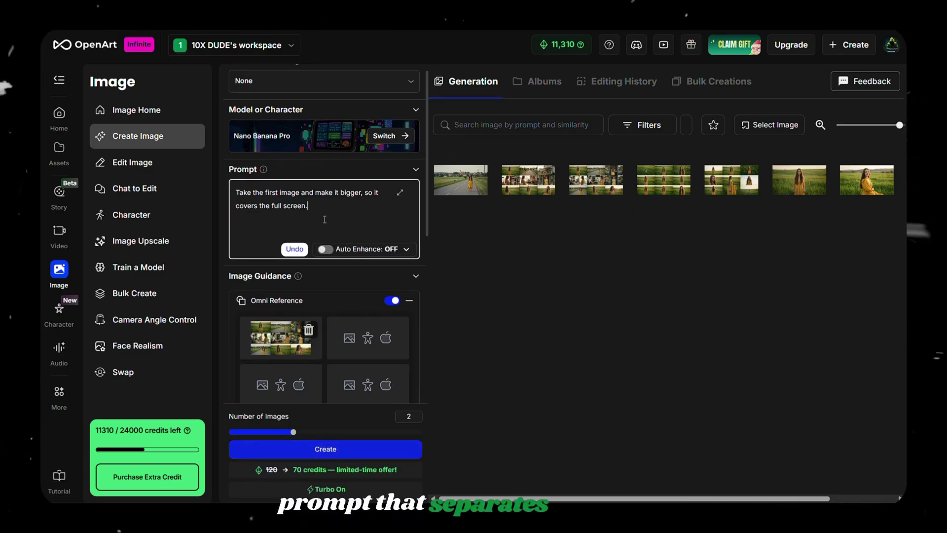
# - Generate full-screen Widescreen 16:9 enlargements of the first shot and inspect one
pyautogui.click(310, 206)
pyautogui.scroll(-6, 360, 365)
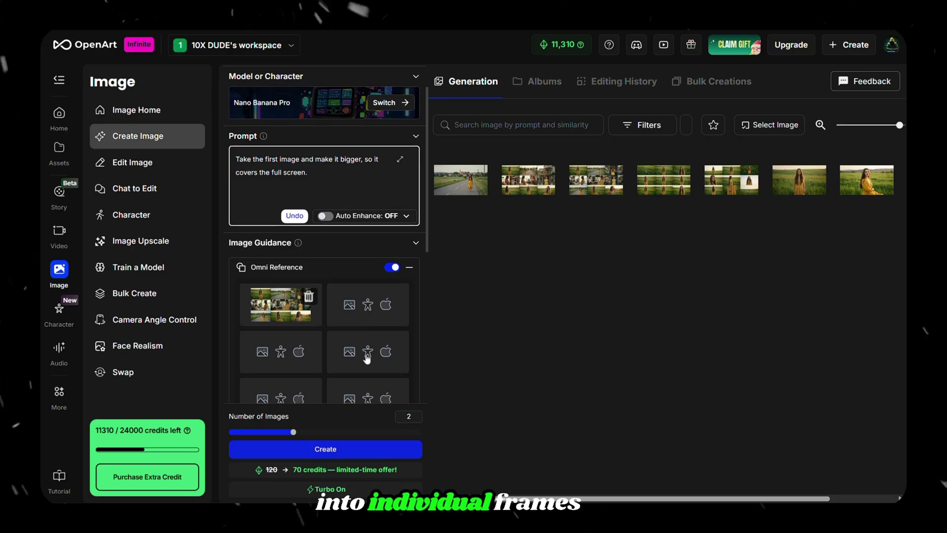
pyautogui.click(322, 350)
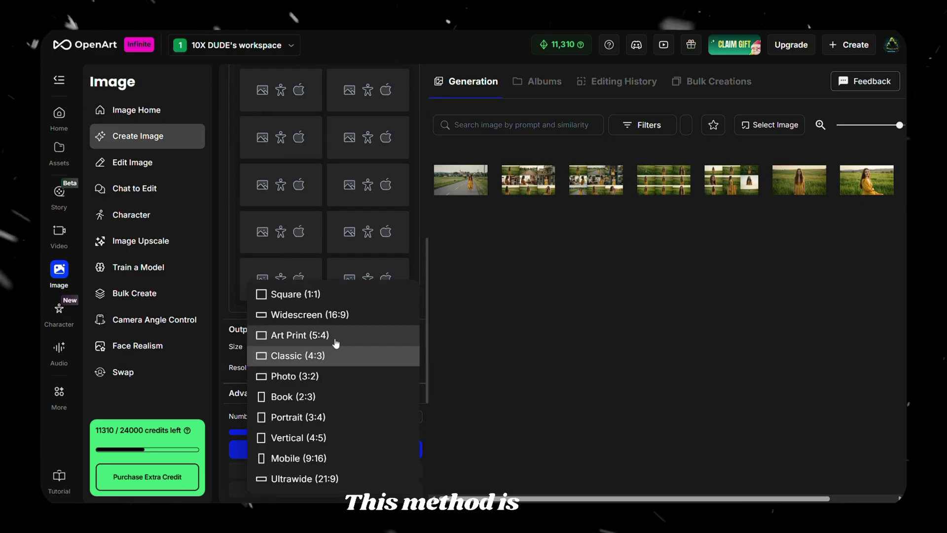
pyautogui.click(302, 315)
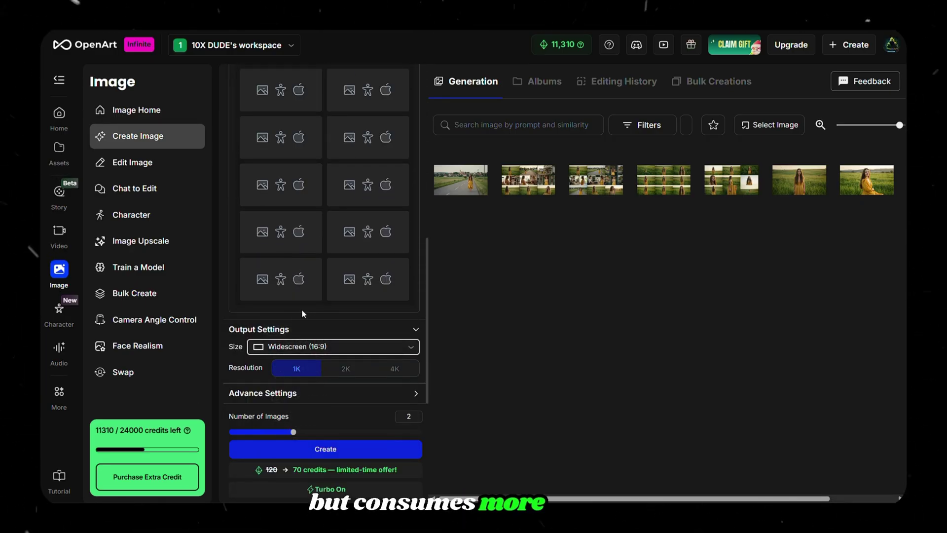
pyautogui.click(342, 456)
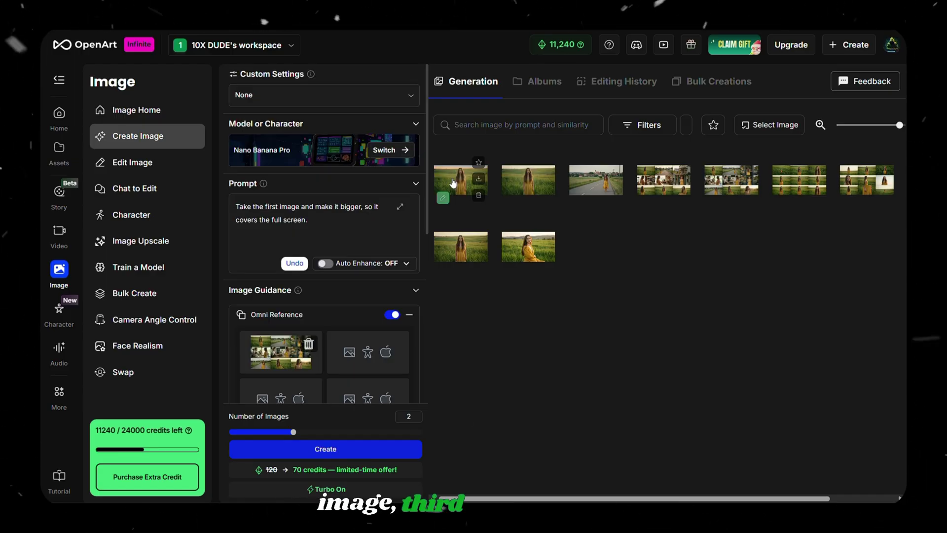
pyautogui.click(453, 183)
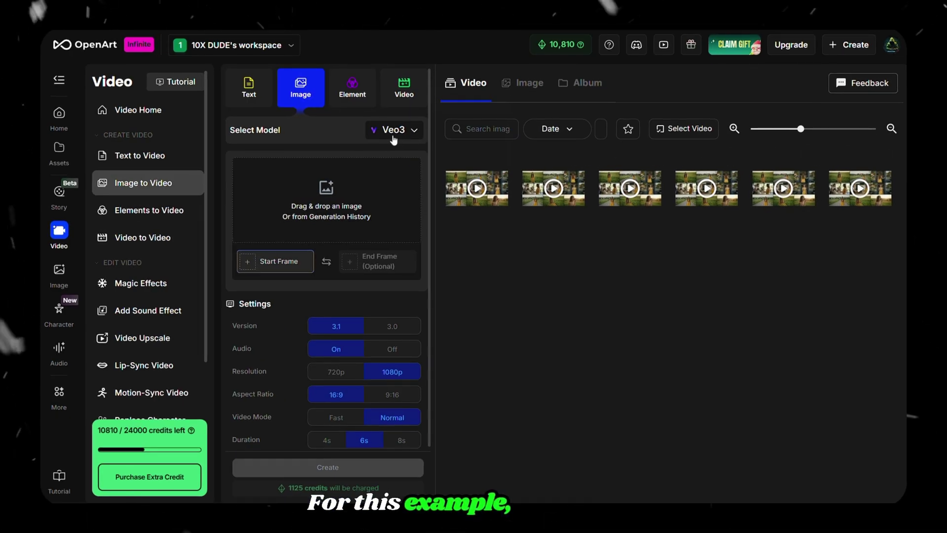
# - Select MiniMax Hailuo 2.3 as the video model
pyautogui.click(394, 138)
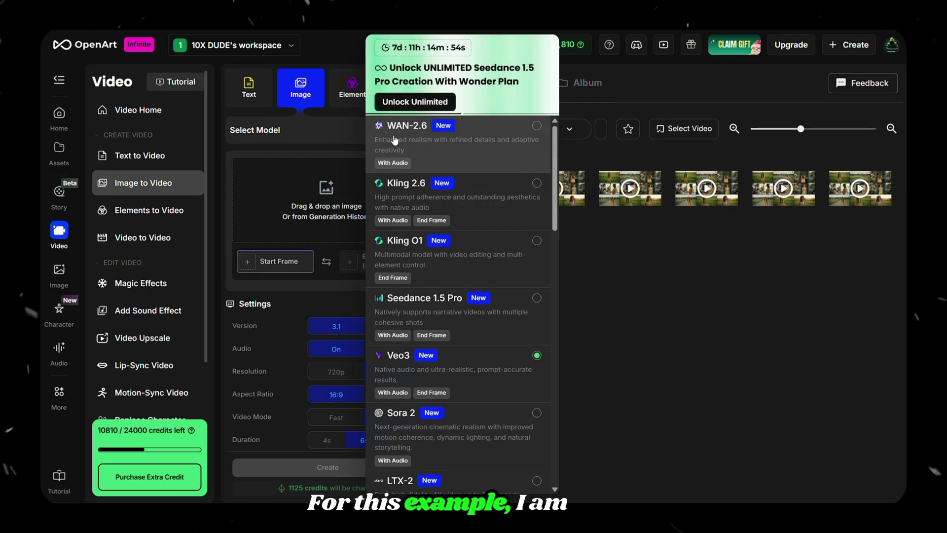
pyautogui.scroll(-10, 395, 139)
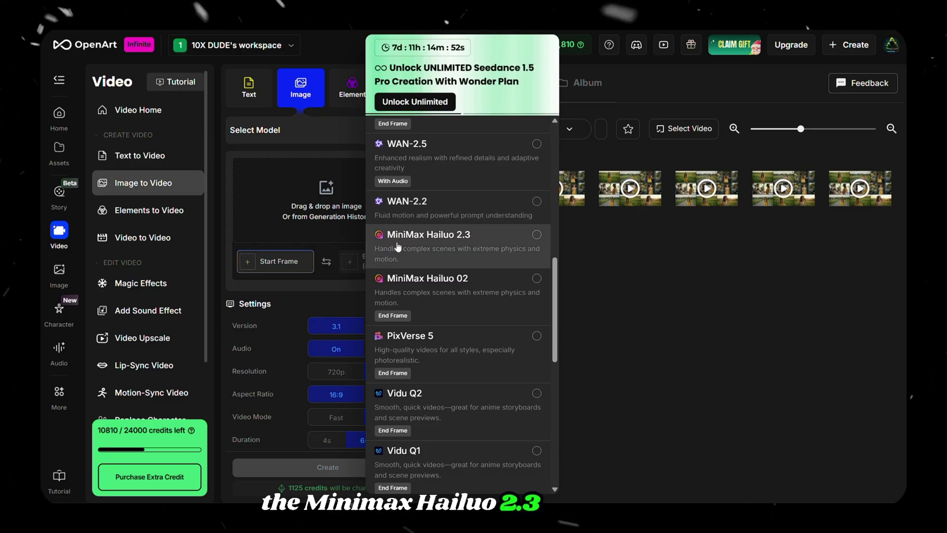
pyautogui.click(473, 245)
# - Upload the field image as the start frame and turn on Add Audio
pyautogui.click(365, 198)
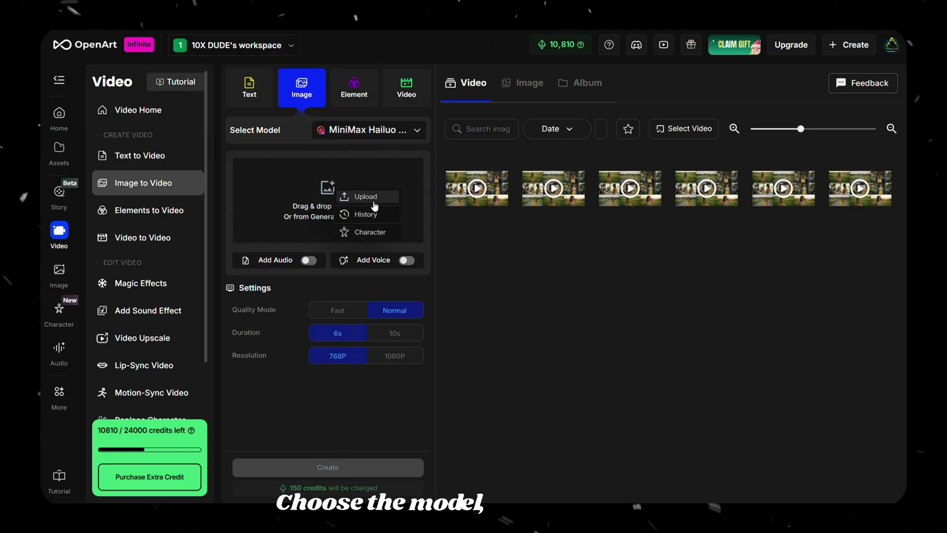
pyautogui.click(380, 194)
pyautogui.doubleClick(175, 163)
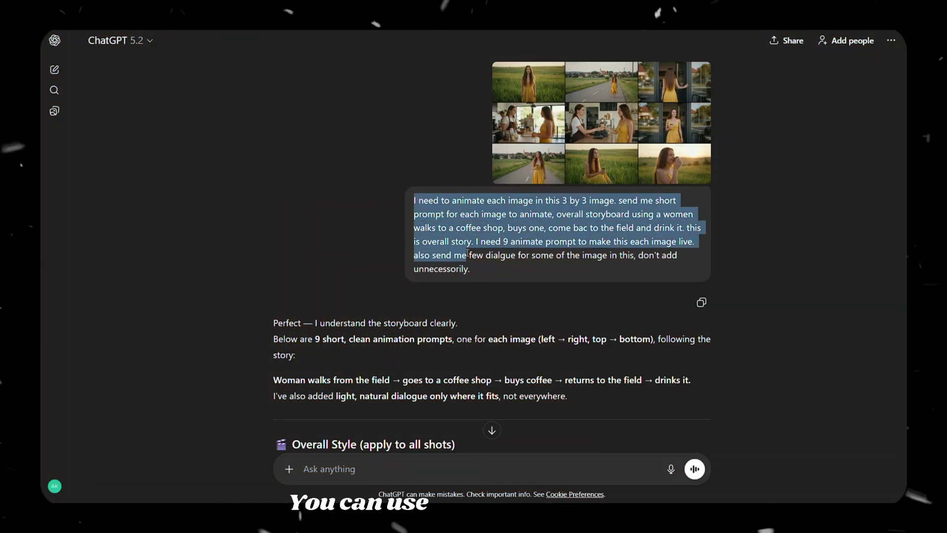
pyautogui.scroll(-6, 472, 271)
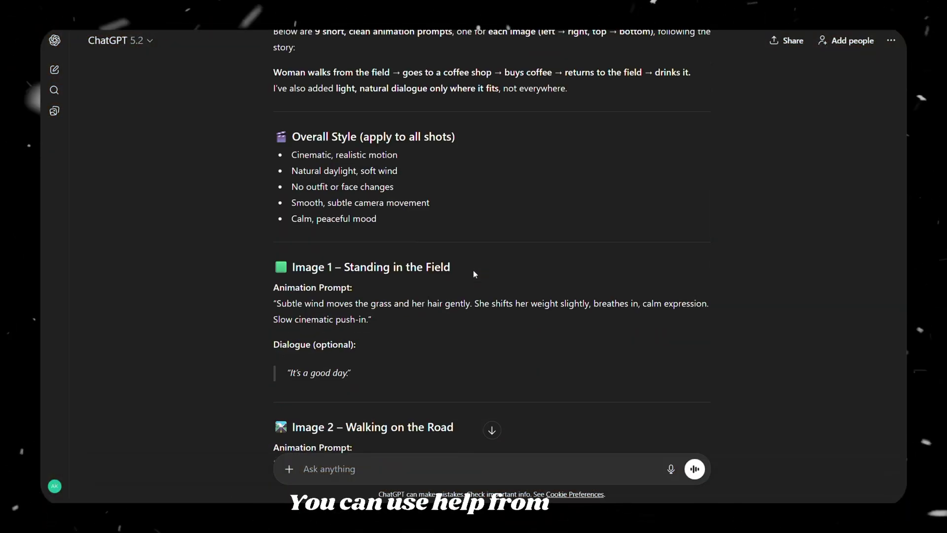
pyautogui.scroll(-7, 472, 270)
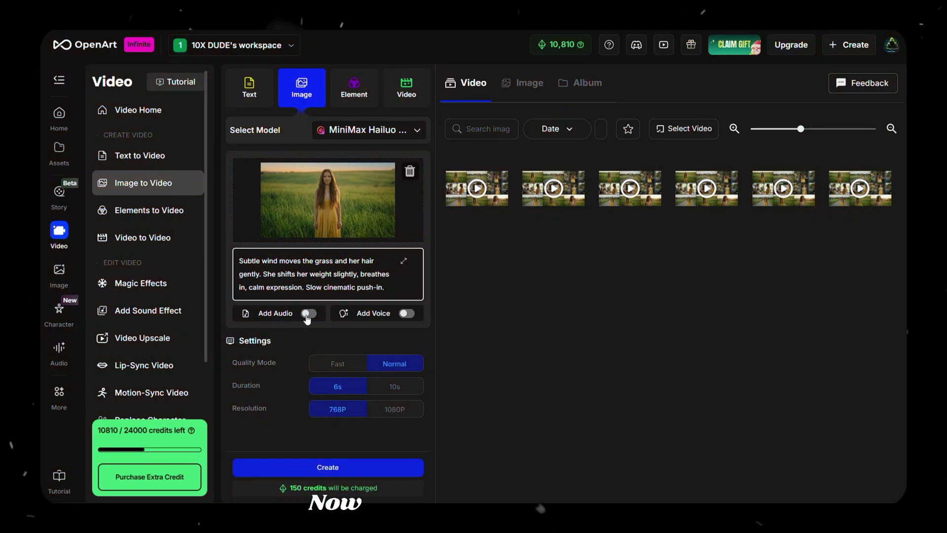
pyautogui.click(308, 314)
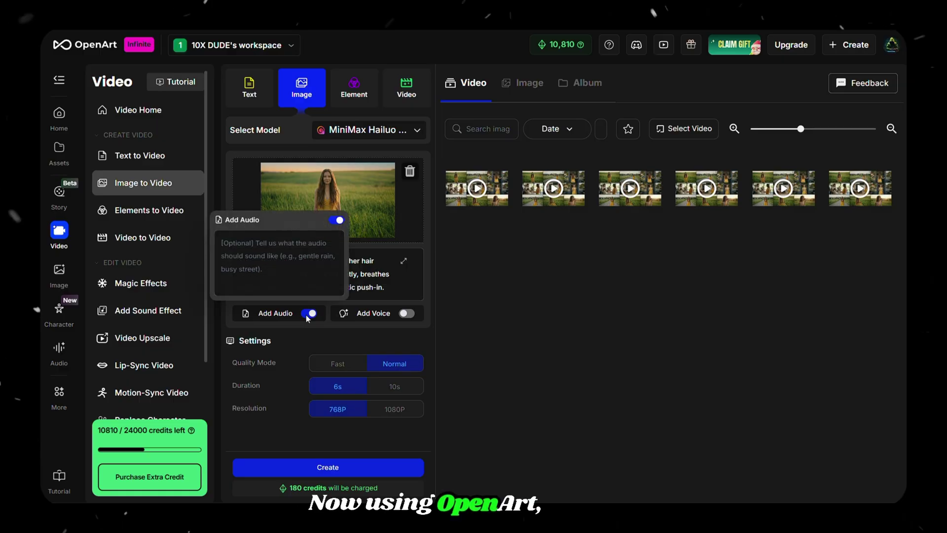
# - Enable a lip-synced voice line and generate the field clip
pyautogui.click(406, 314)
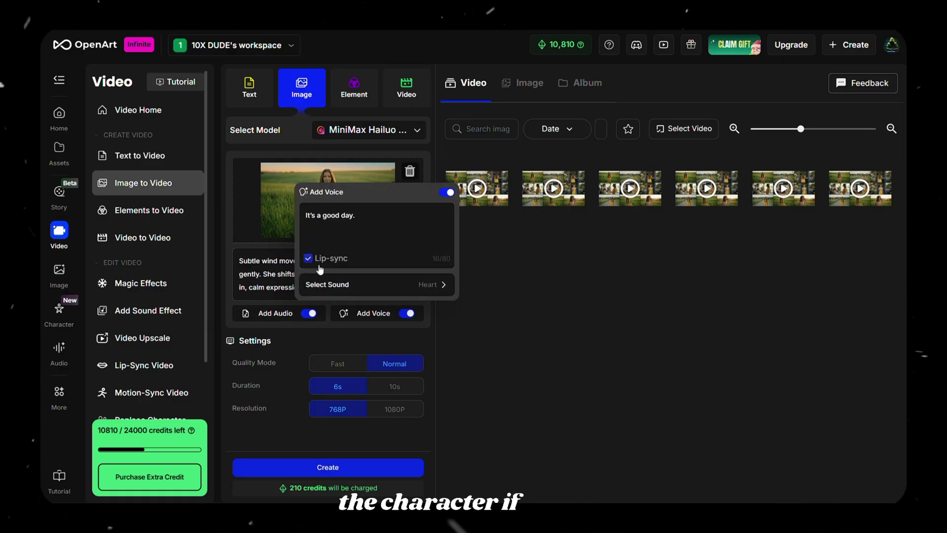
pyautogui.click(419, 337)
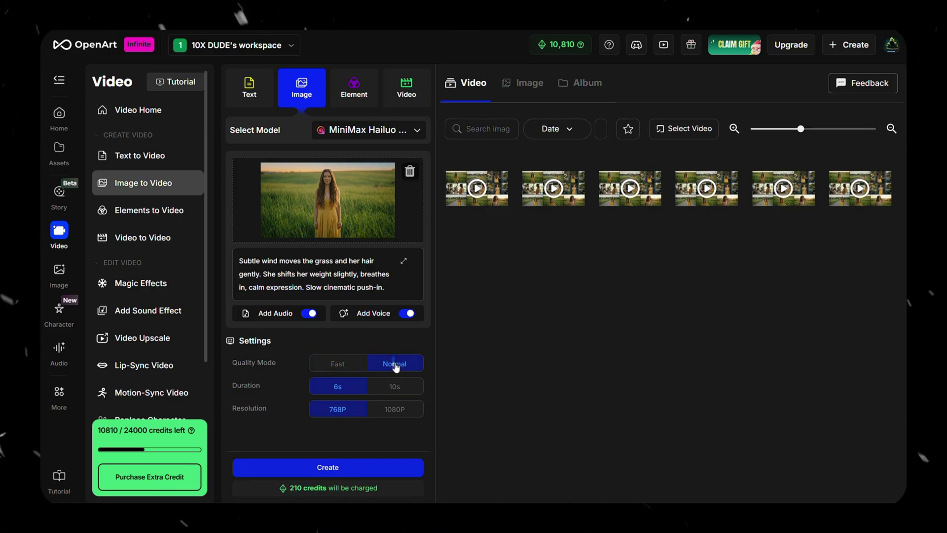
pyautogui.click(354, 468)
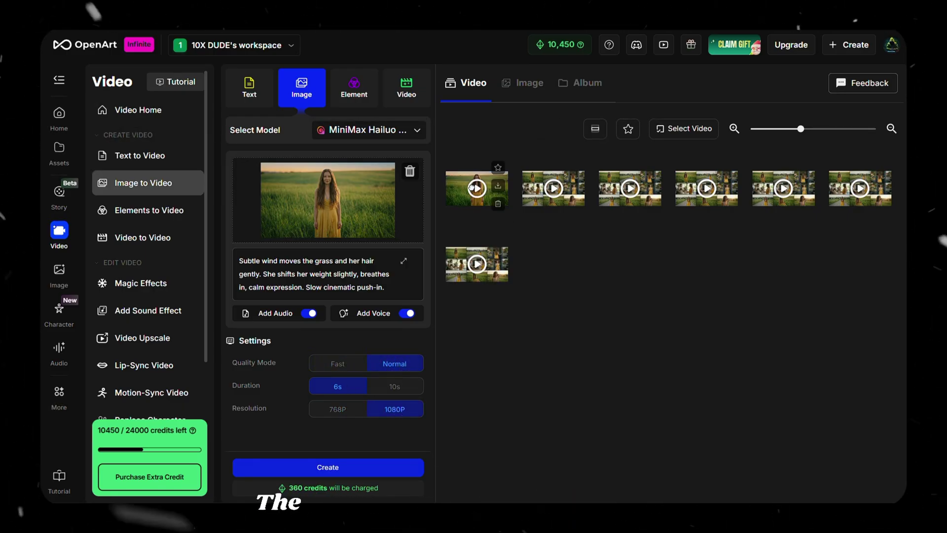
# - Review the field clip, then generate the road-walking video from the road frame
pyautogui.click(465, 199)
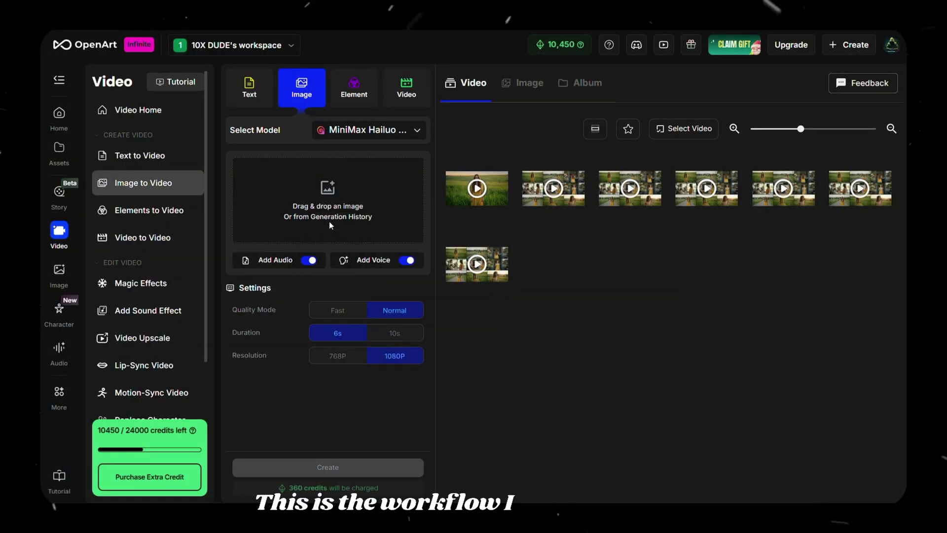
pyautogui.click(329, 221)
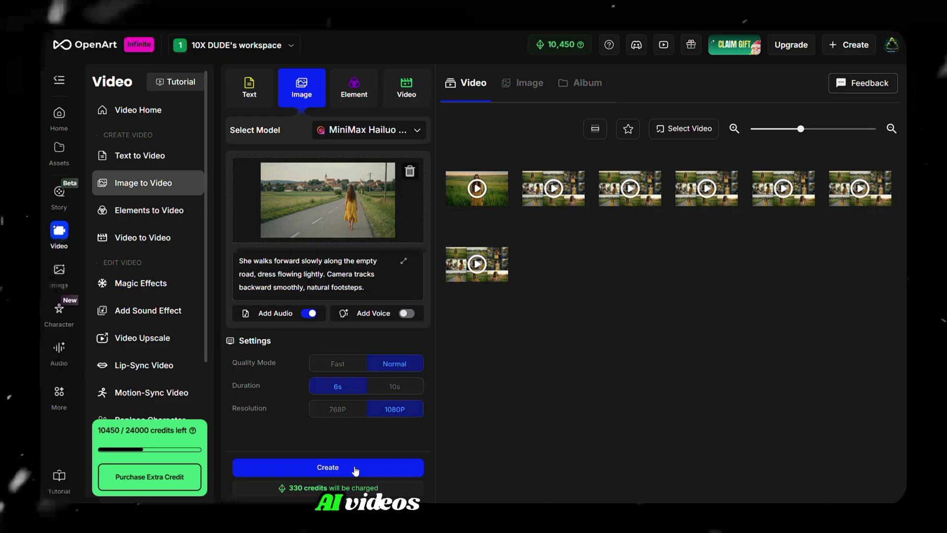
pyautogui.click(355, 468)
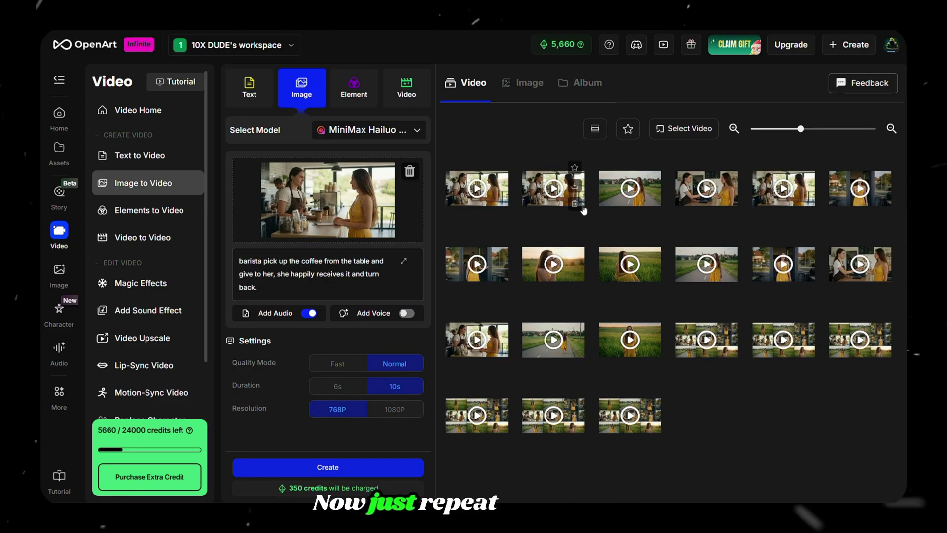